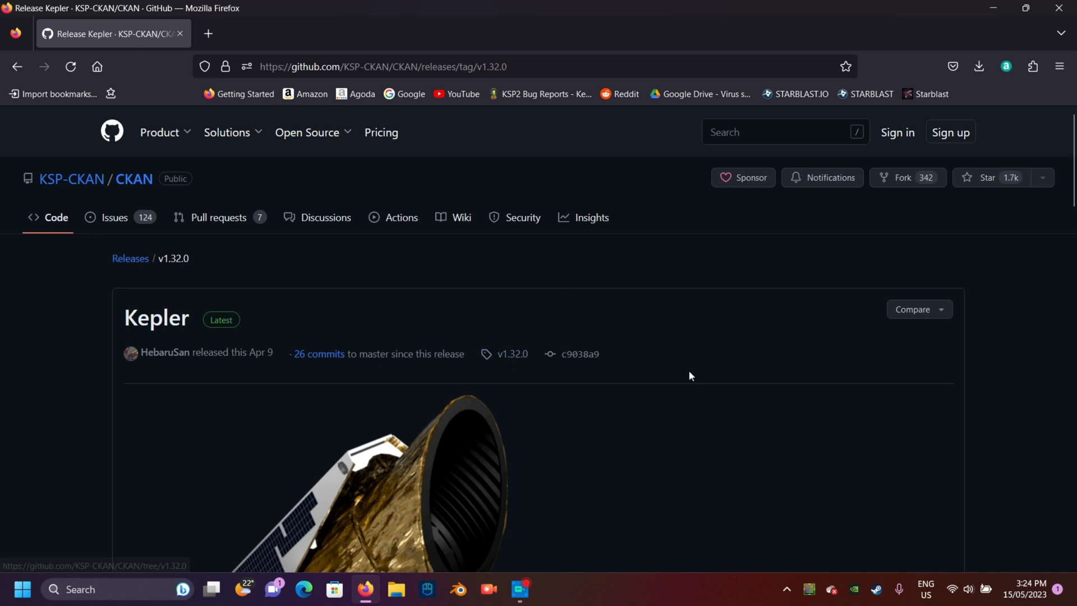
- Review the GitHub release's seven assets, including ckan.exe and CKAN.dmg
scroll(688, 375, "down", 5)
scroll(543, 390, "up", 5)
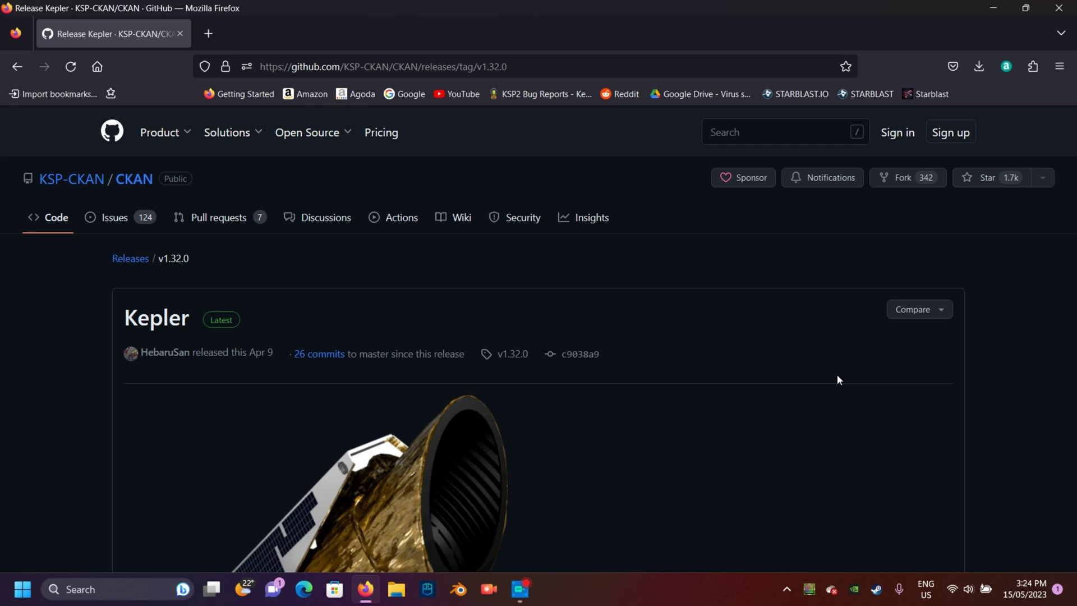
scroll(833, 375, "down", 5)
scroll(702, 359, "down", 5)
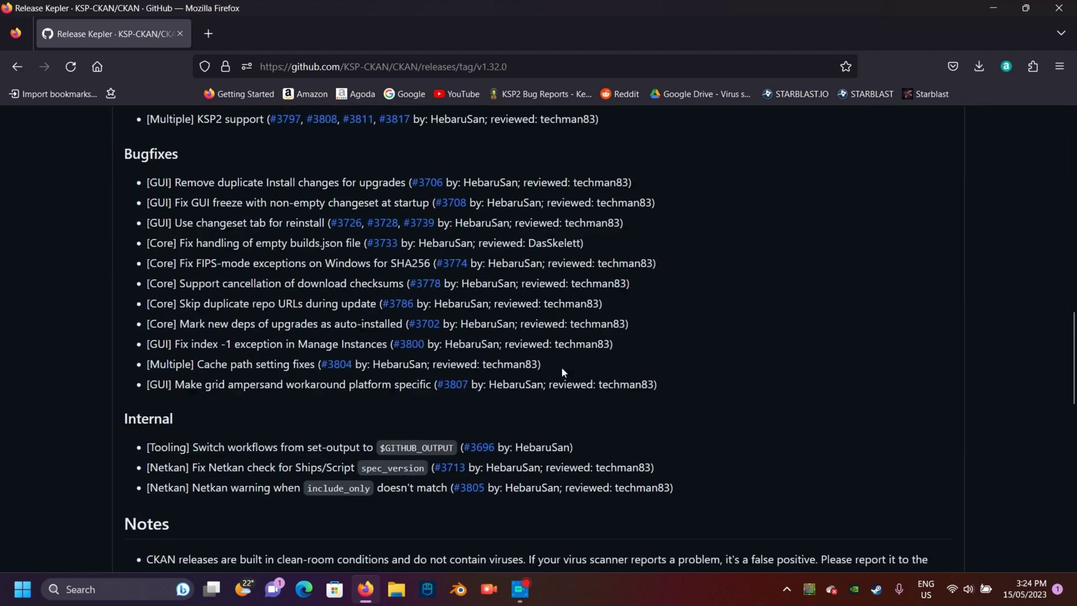
scroll(561, 367, "up", 4)
scroll(603, 313, "up", 10)
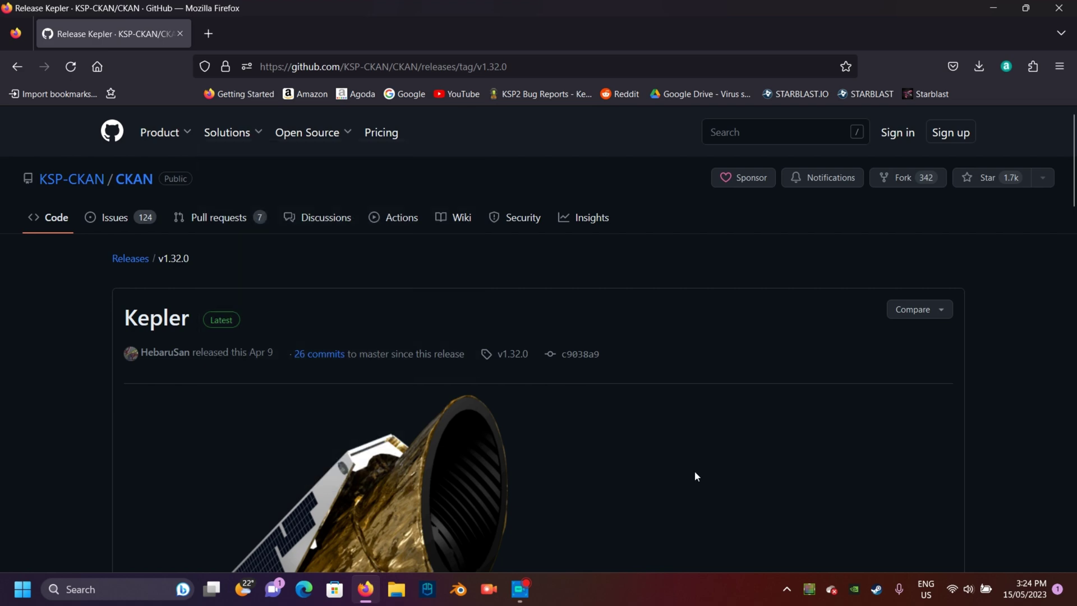
scroll(695, 471, "down", 10)
scroll(341, 407, "down", 10)
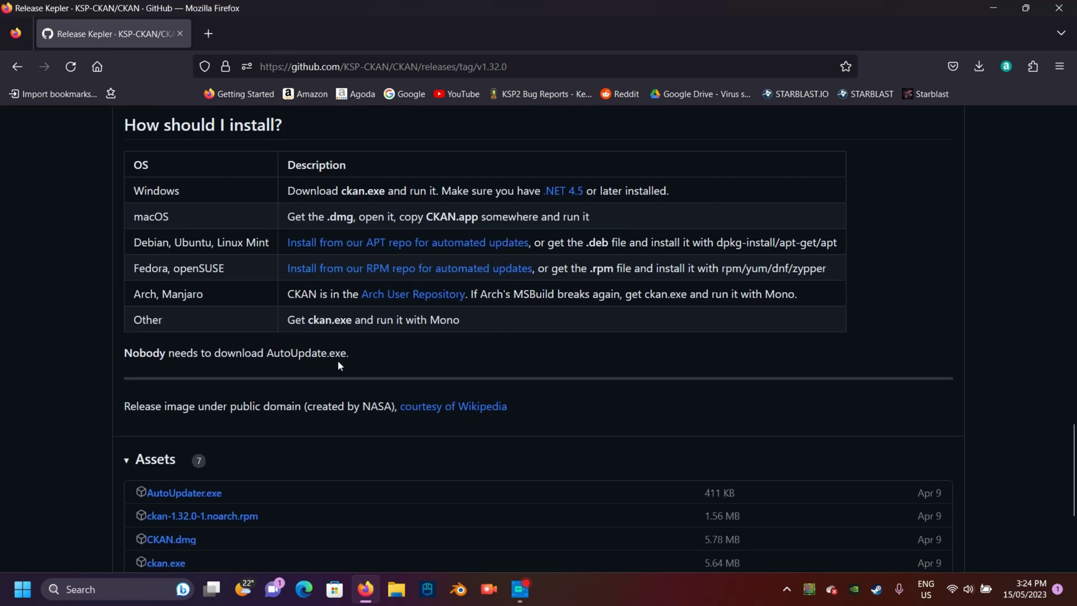
scroll(339, 365, "down", 4)
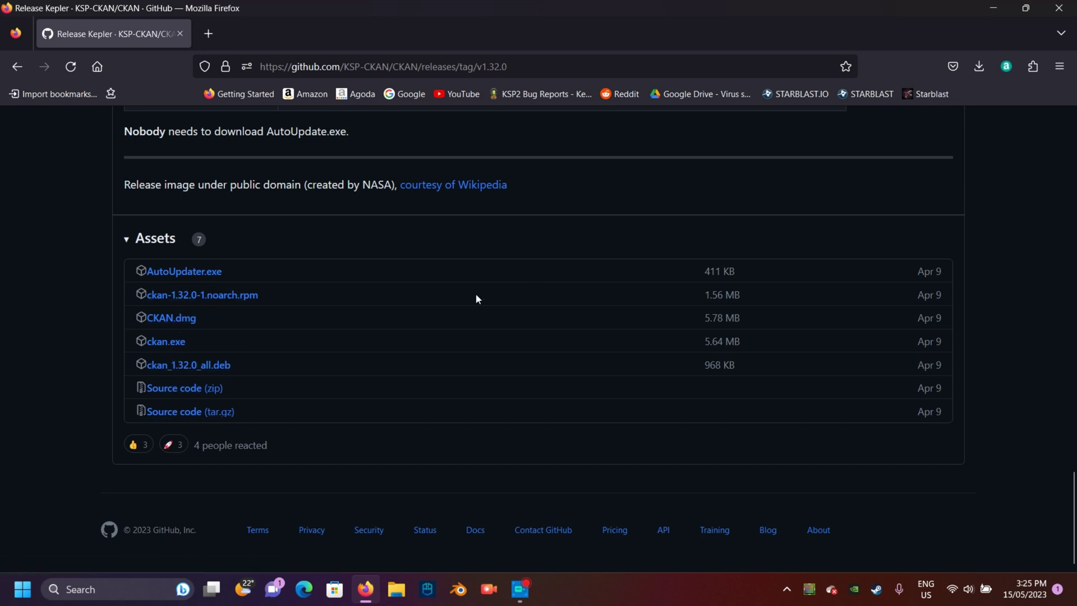
scroll(274, 313, "up", 5)
scroll(286, 344, "down", 5)
- Minimize Firefox and the recorder, then launch CKAN from its desktop icon
left_click(993, 8)
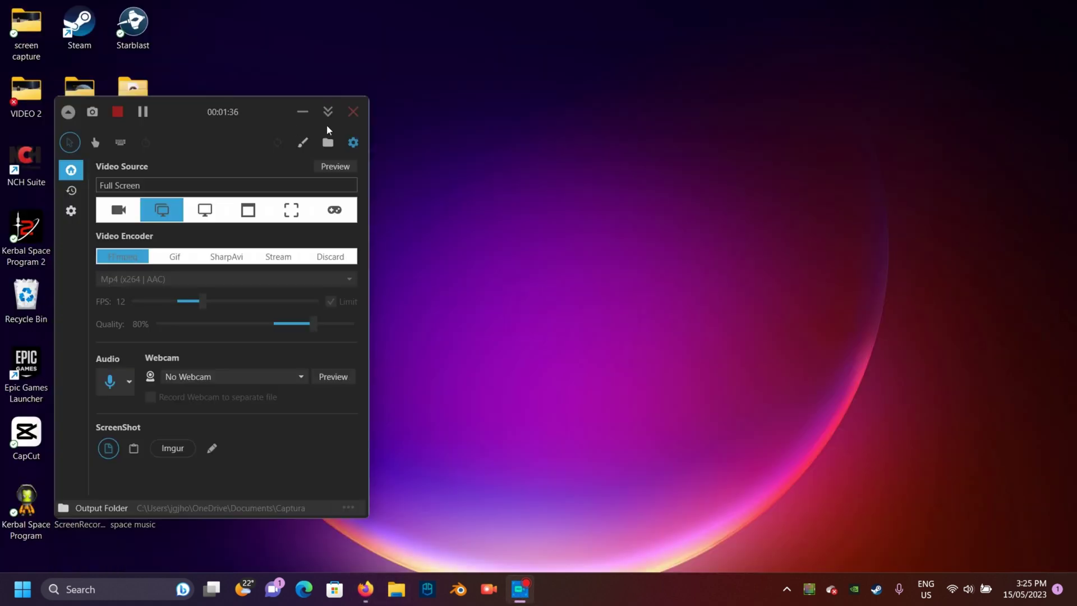
left_click(302, 111)
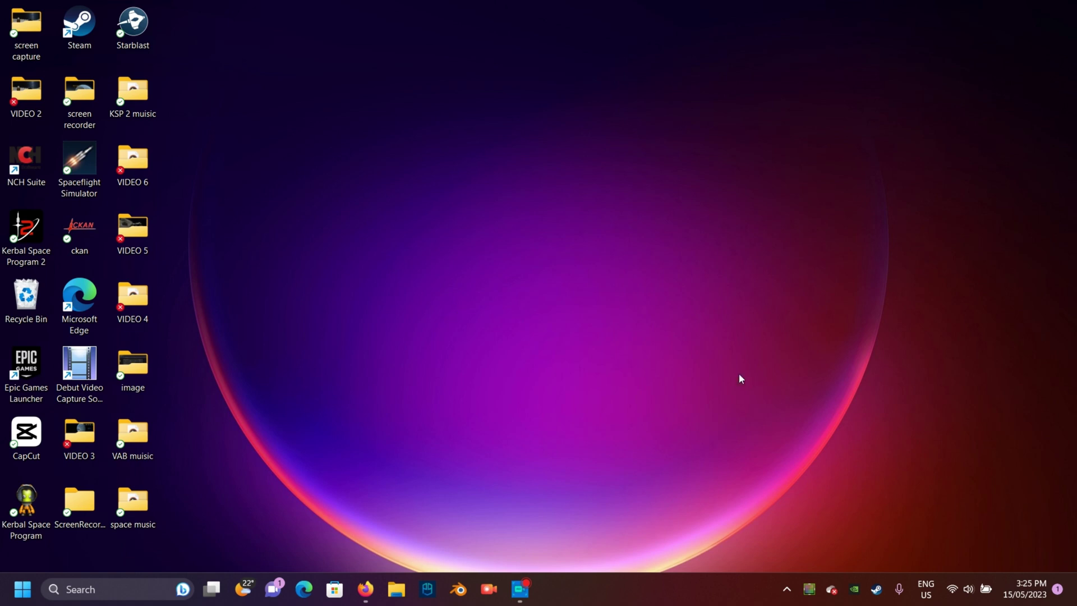
double_click(80, 227)
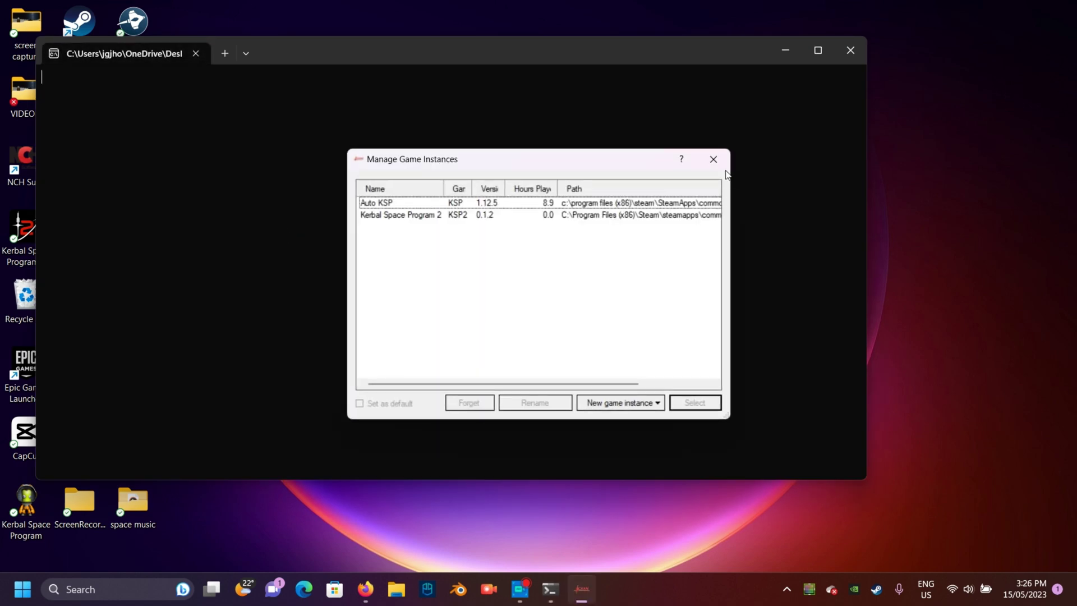
- Load the Auto KSP instance (KSP 1.12.5) and browse its installed mods list
left_click(461, 205)
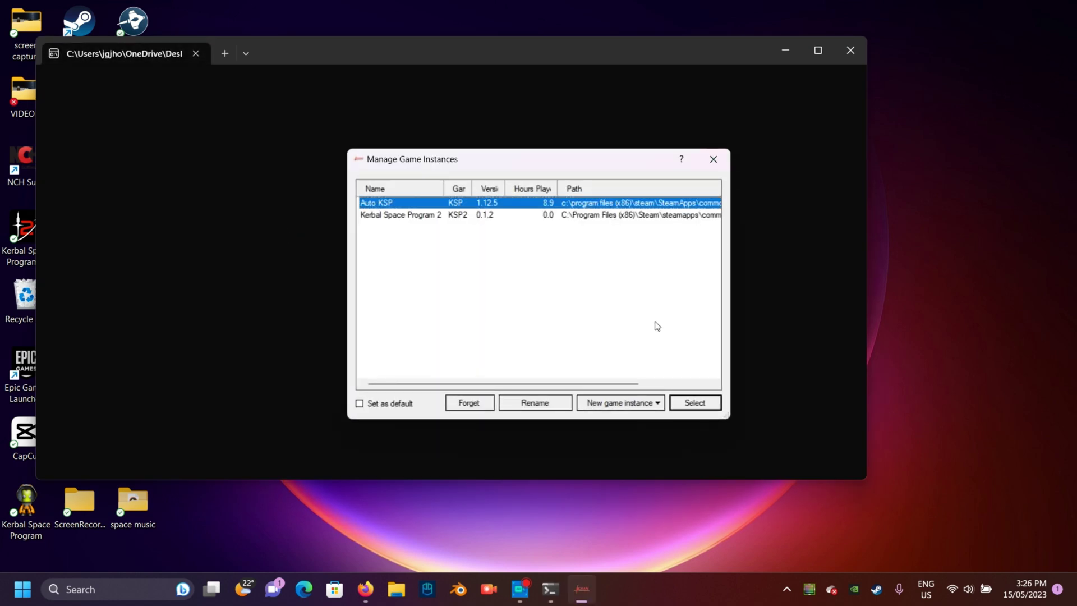
left_click(696, 404)
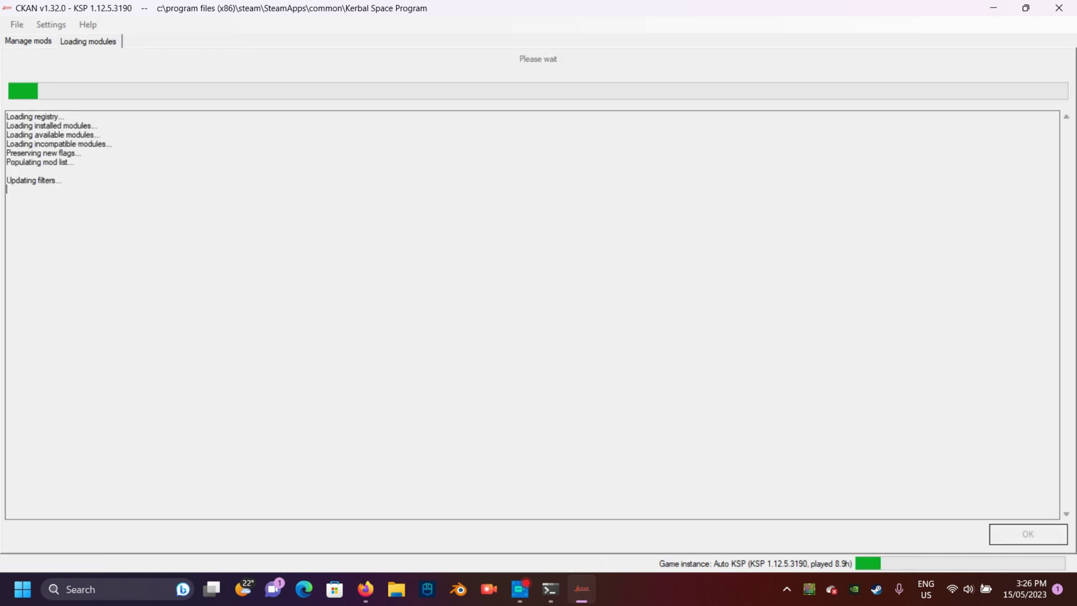
scroll(344, 229, "down", 5)
scroll(344, 229, "down", 10)
scroll(337, 230, "down", 3)
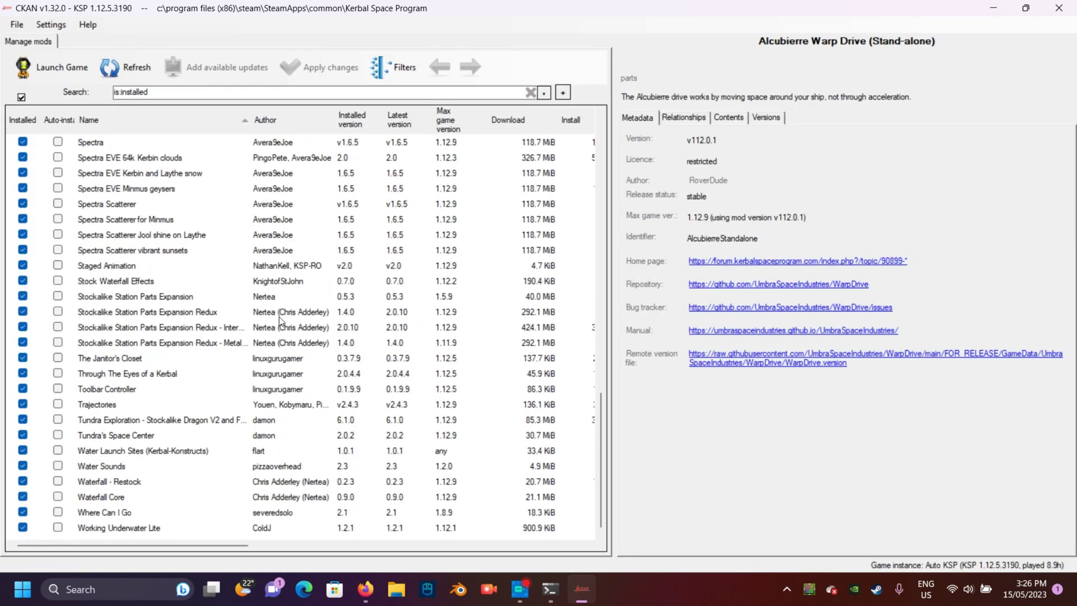
scroll(325, 230, "up", 15)
scroll(321, 230, "up", 3)
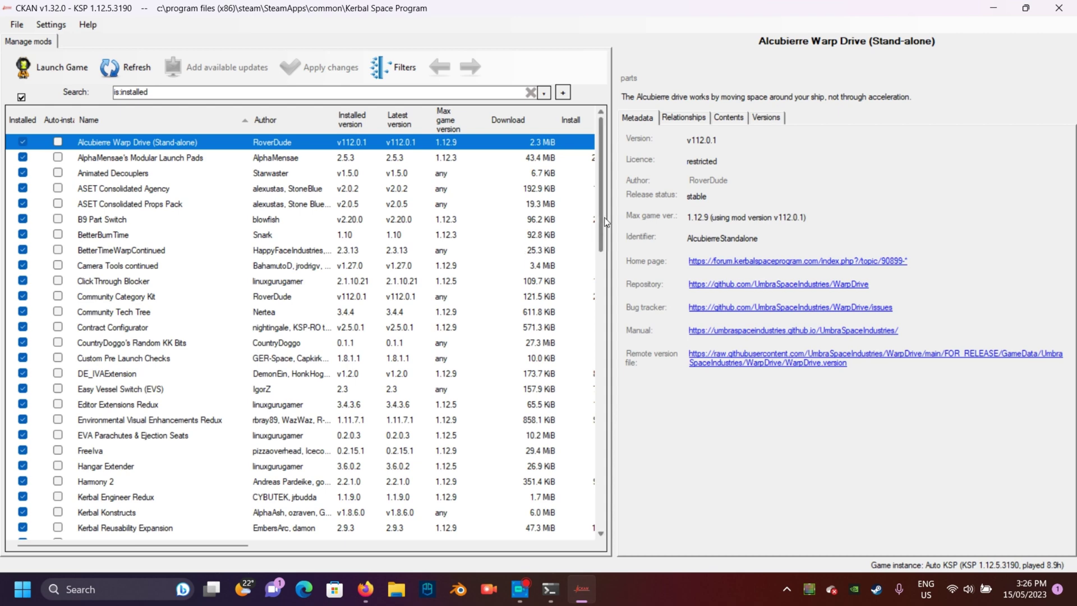
mouse_move(599, 225)
left_mouse_down()
mouse_move(615, 258)
mouse_move(612, 510)
left_mouse_up()
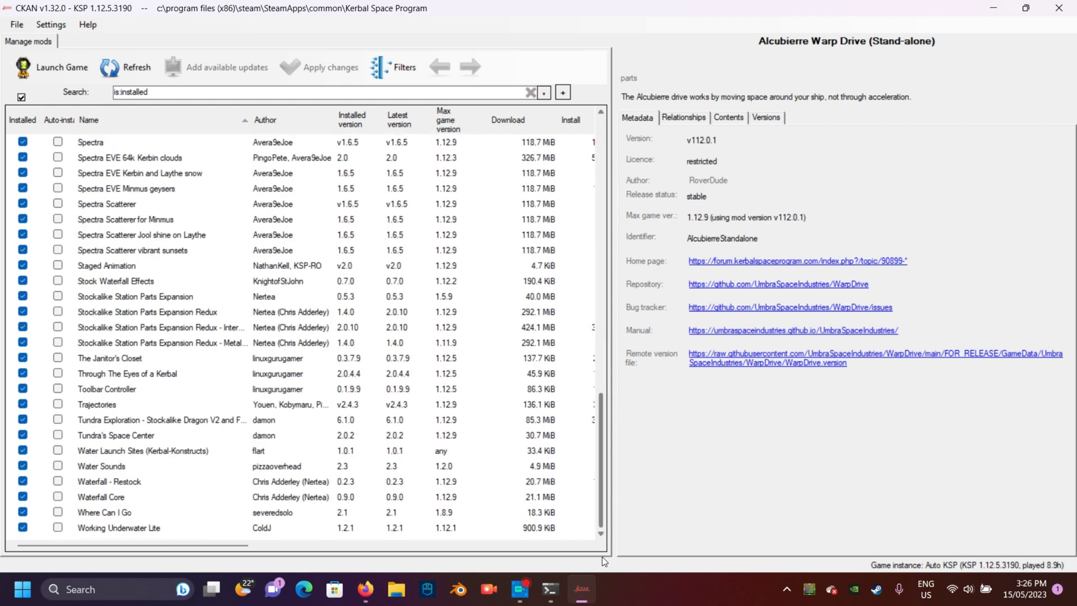
left_click_drag(603, 561, 599, 146)
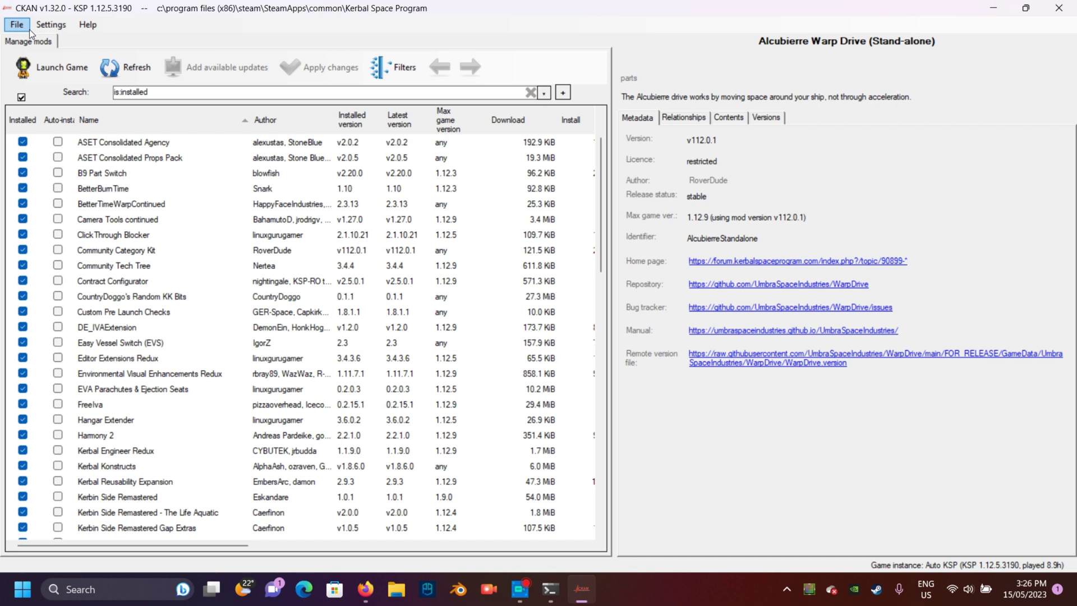
- Register the Steam Kerbal Space Program 2 install via its KSP2_x64 executable as a CKAN instance
left_click(27, 25)
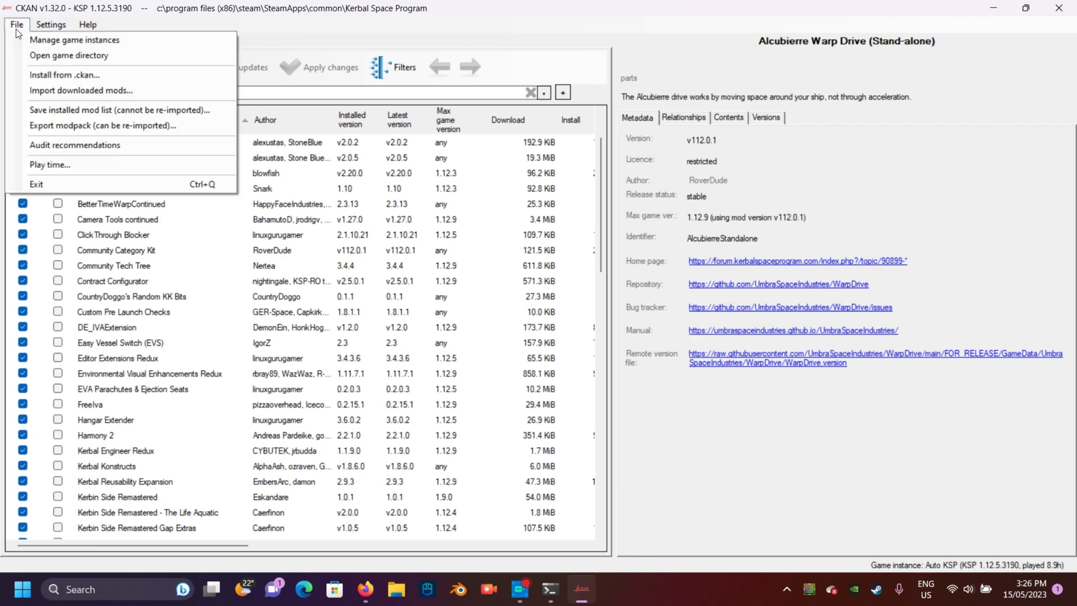
left_click(56, 40)
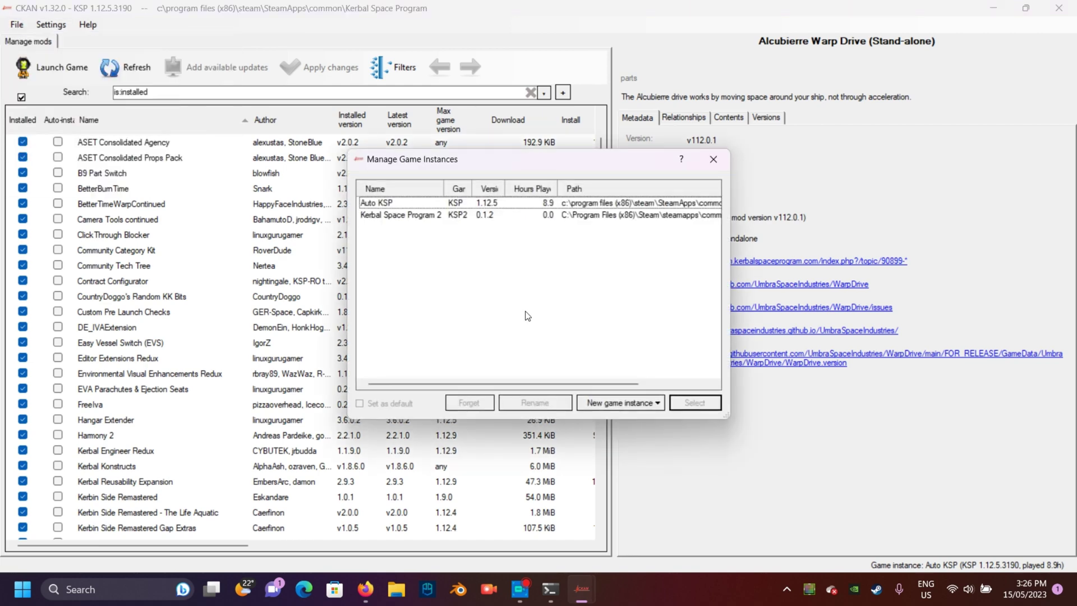
left_click(506, 216)
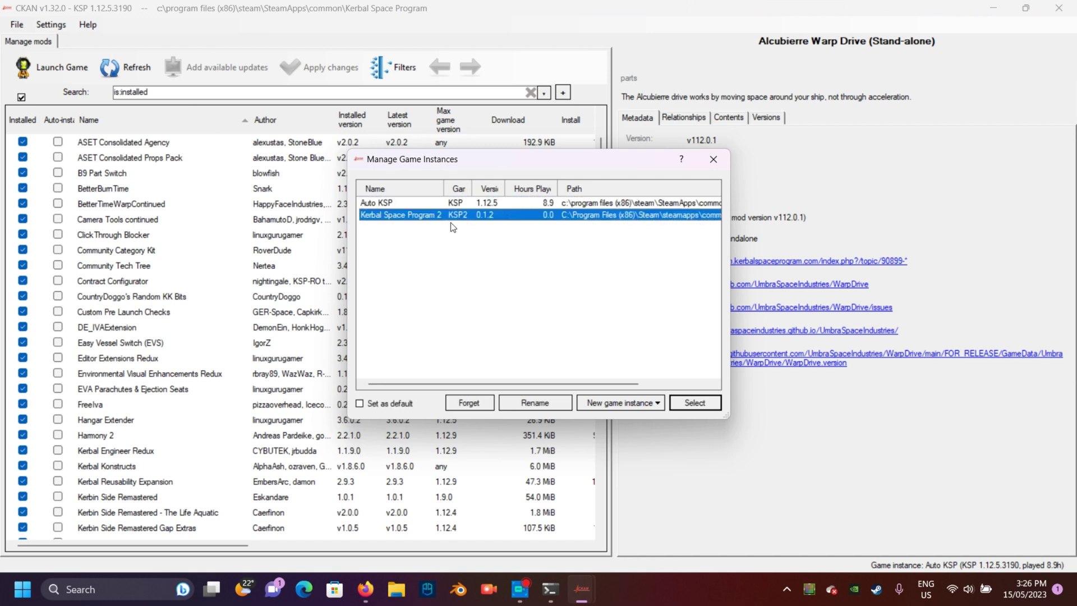
left_click(646, 400)
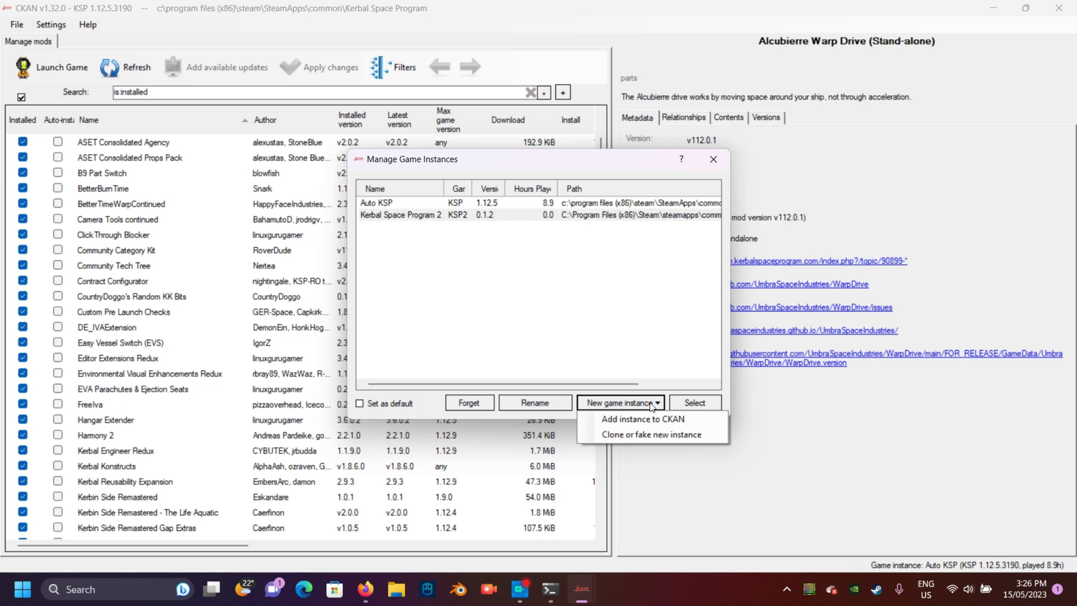
left_click(666, 420)
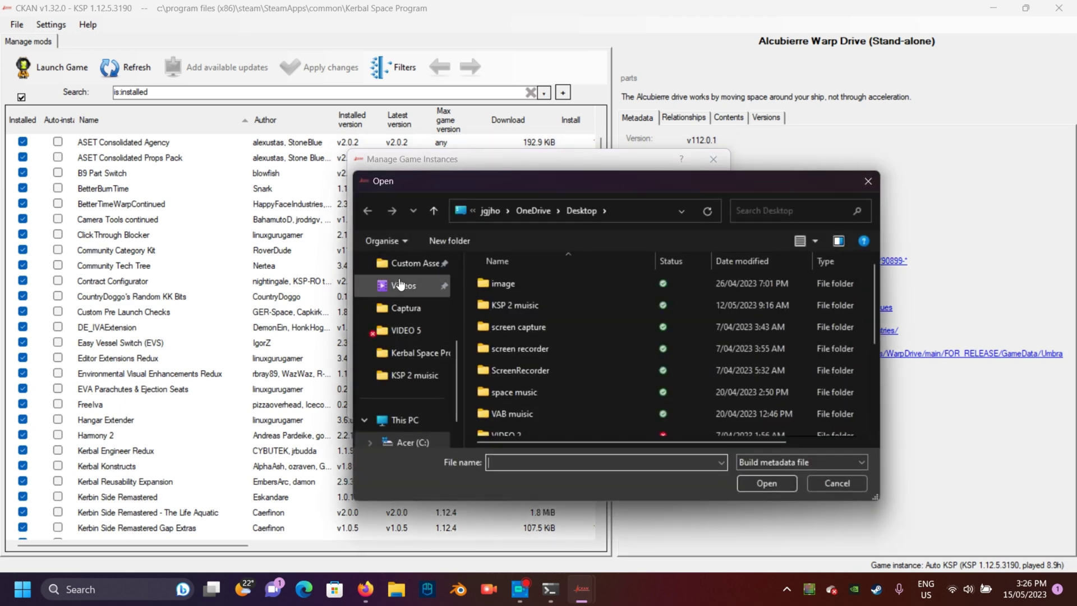
left_click(429, 280)
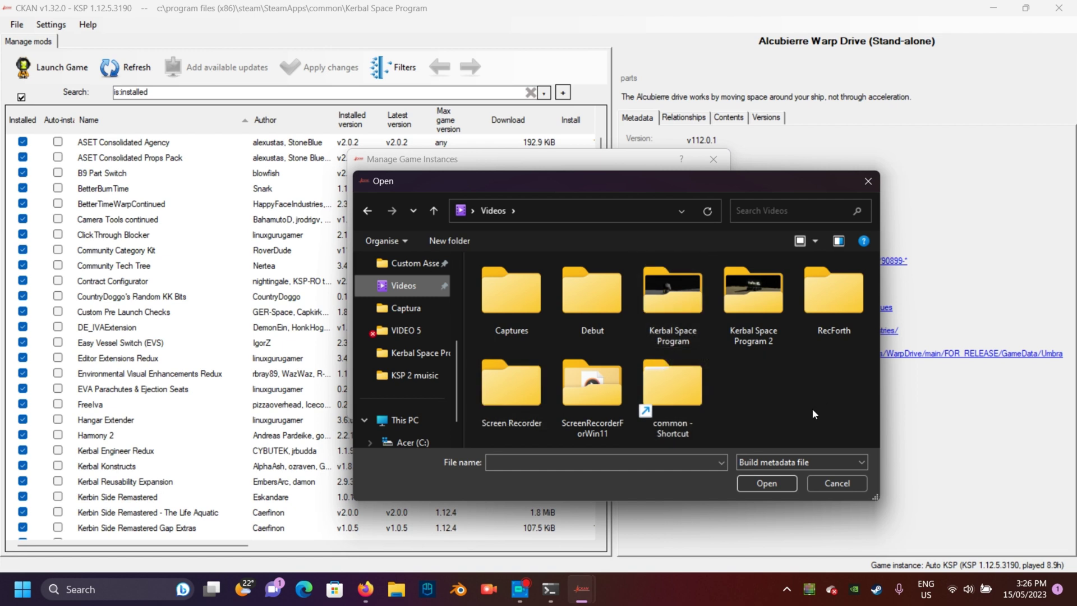
double_click(681, 389)
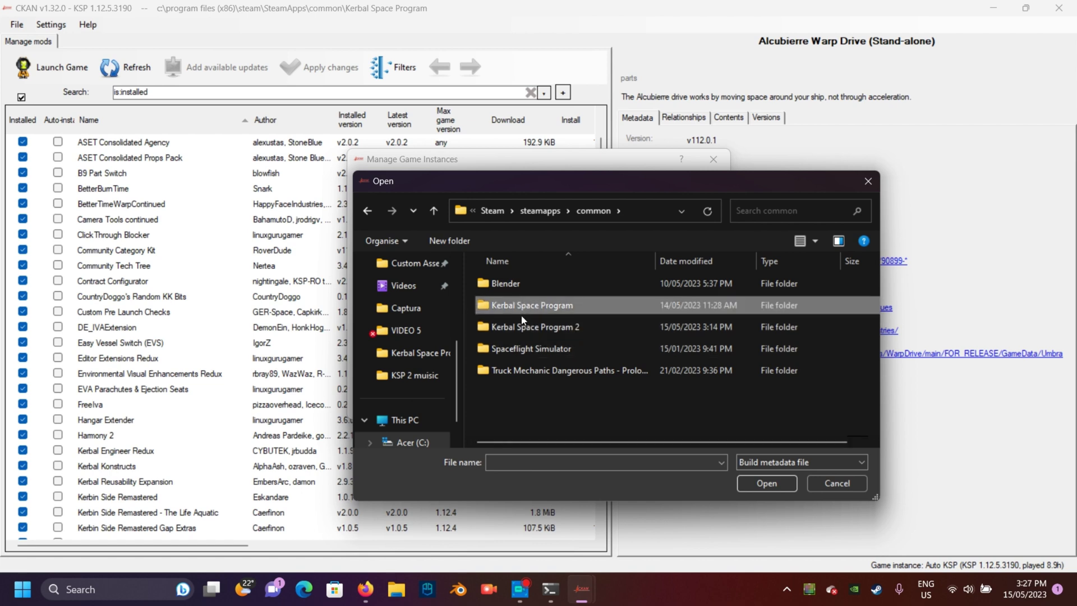
left_click(536, 327)
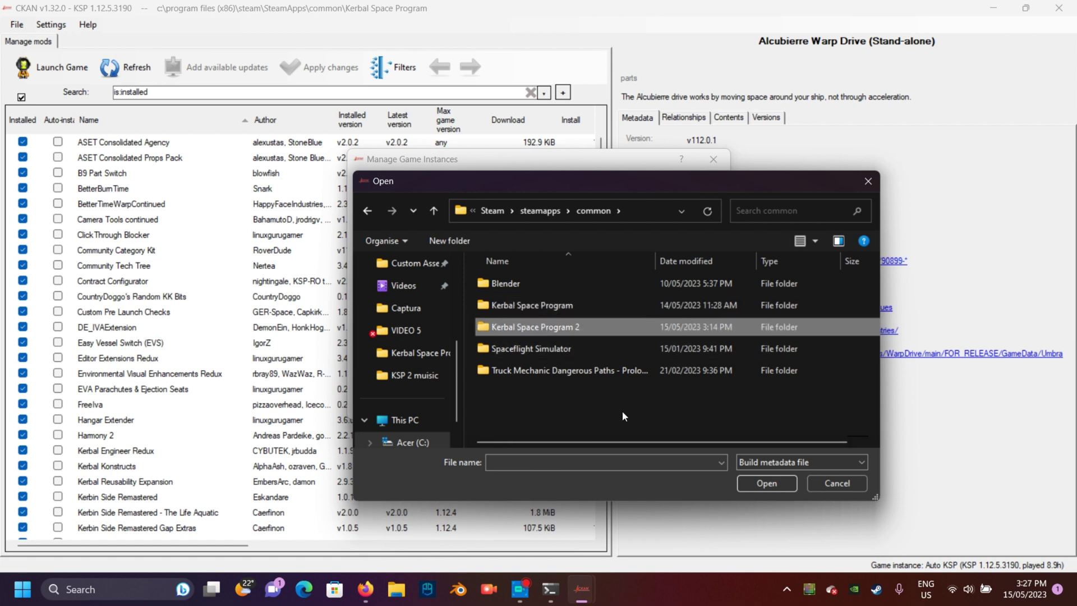
double_click(587, 326)
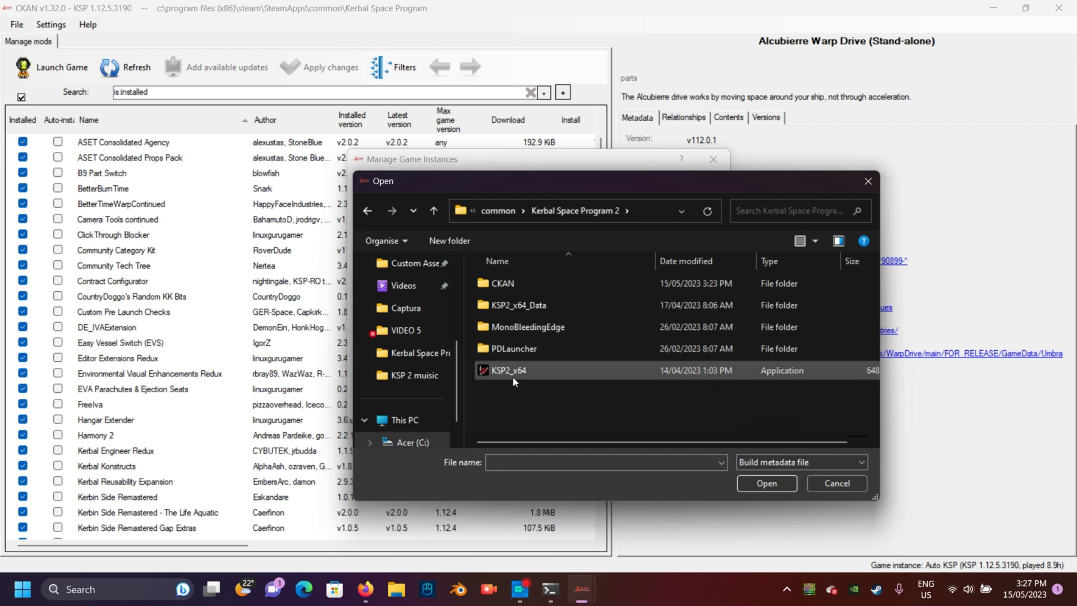
left_click(498, 373)
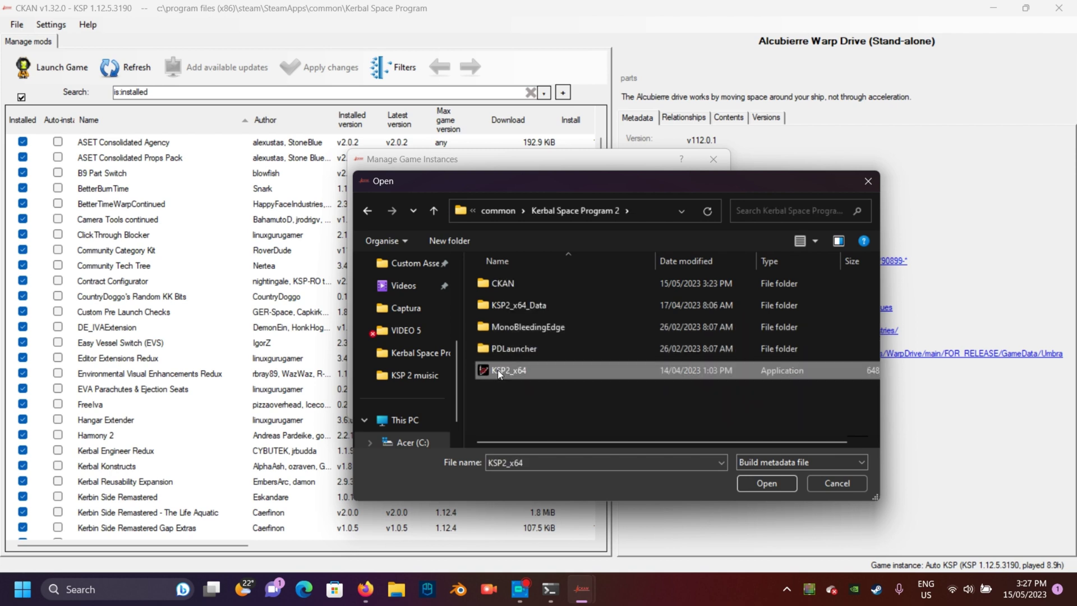
left_click(771, 483)
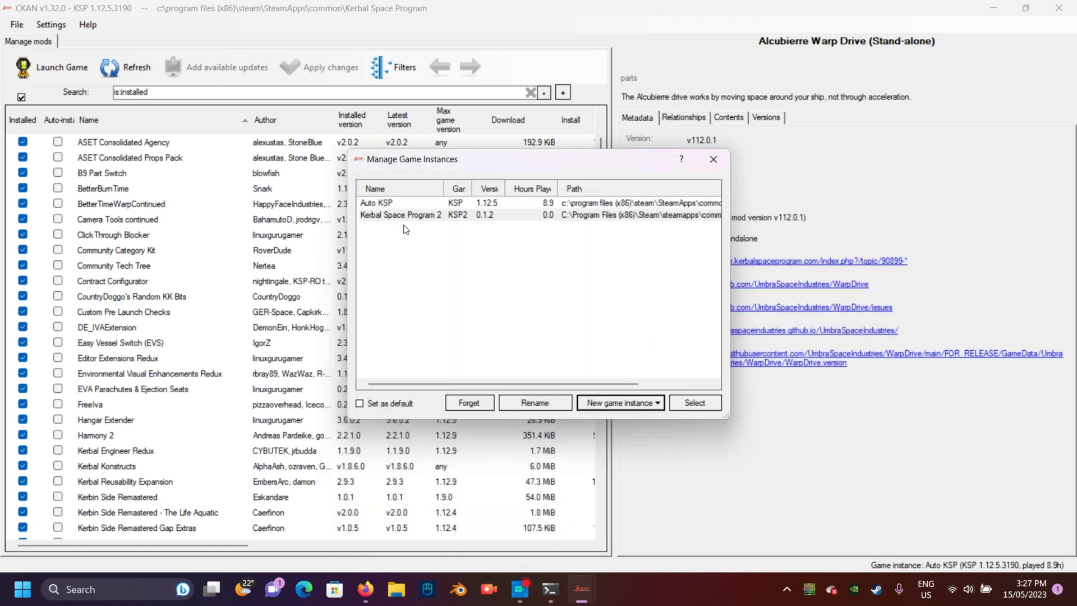
- Select the KSP2 0.1.2 instance and browse its compatible mods, including Lux's Flames and Ornaments
left_click(405, 215)
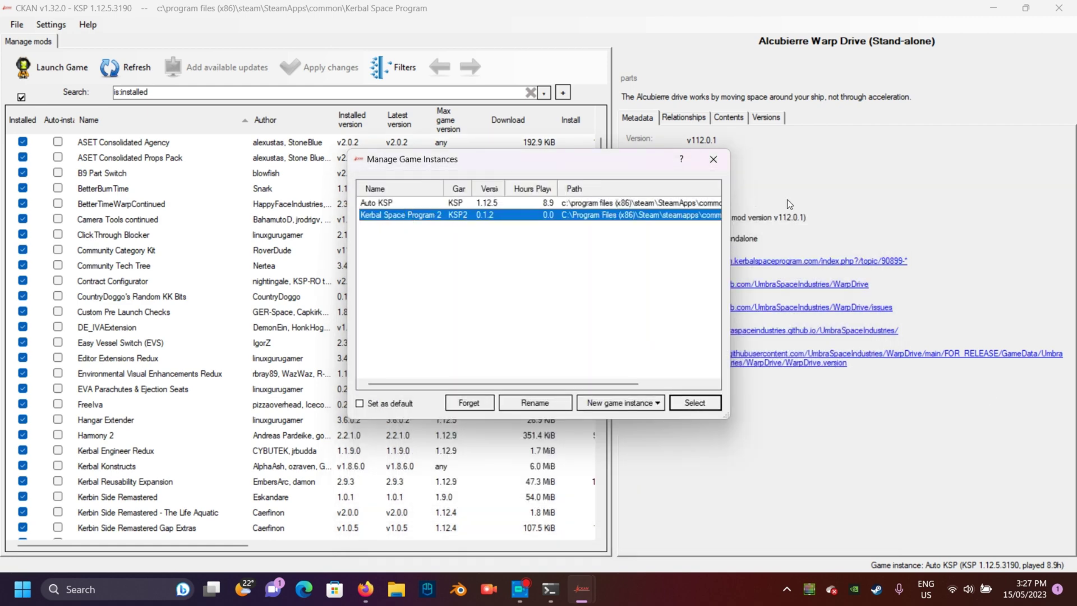
scroll(664, 218, "right", 3)
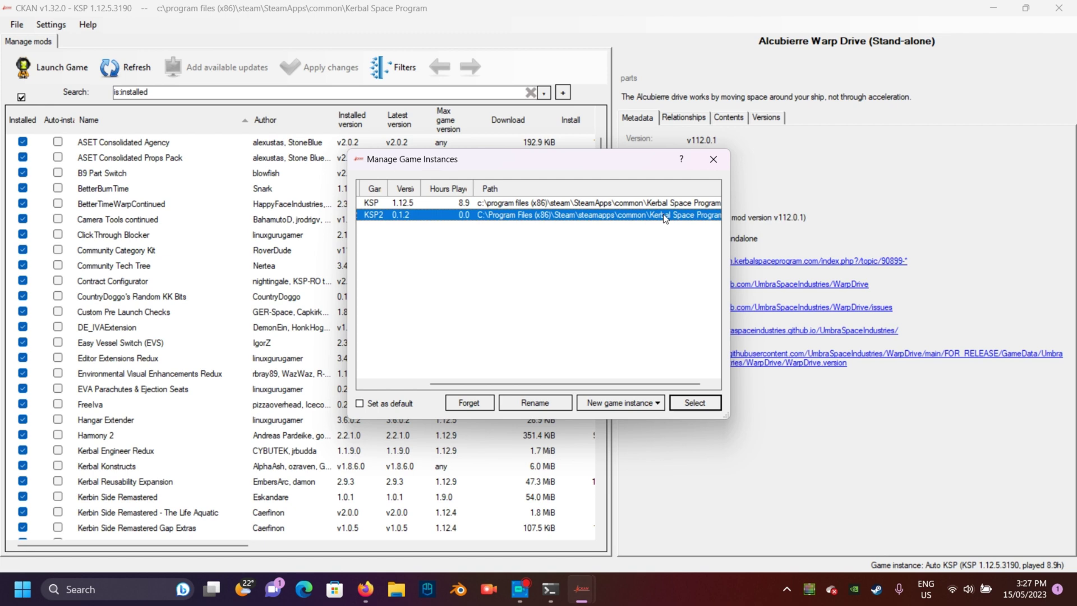
scroll(665, 219, "left", 3)
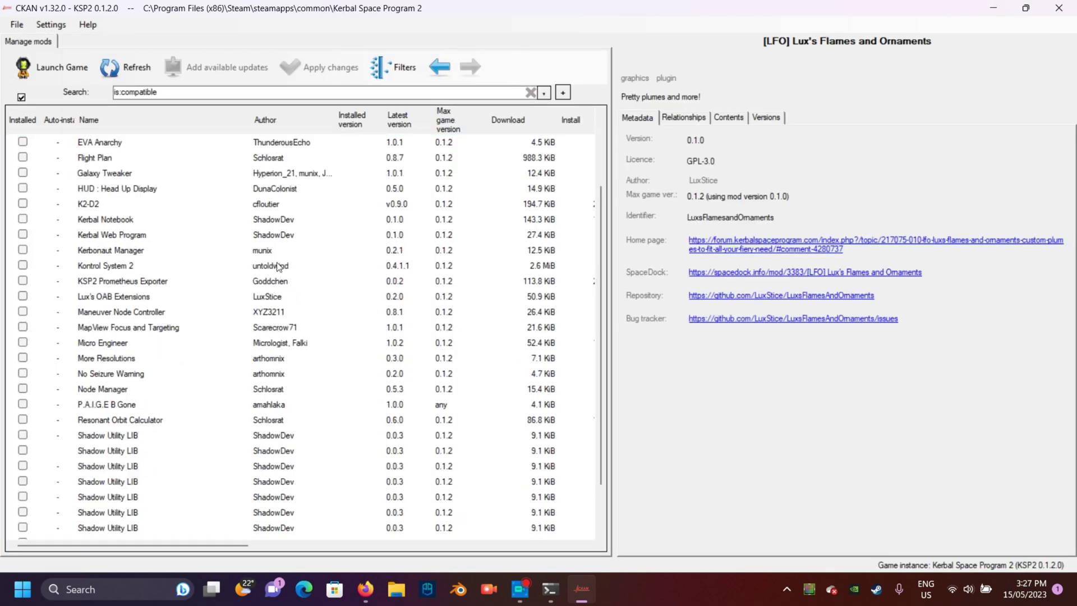
scroll(277, 267, "down", 3)
scroll(277, 267, "up", 3)
scroll(277, 267, "down", 3)
scroll(276, 267, "up", 3)
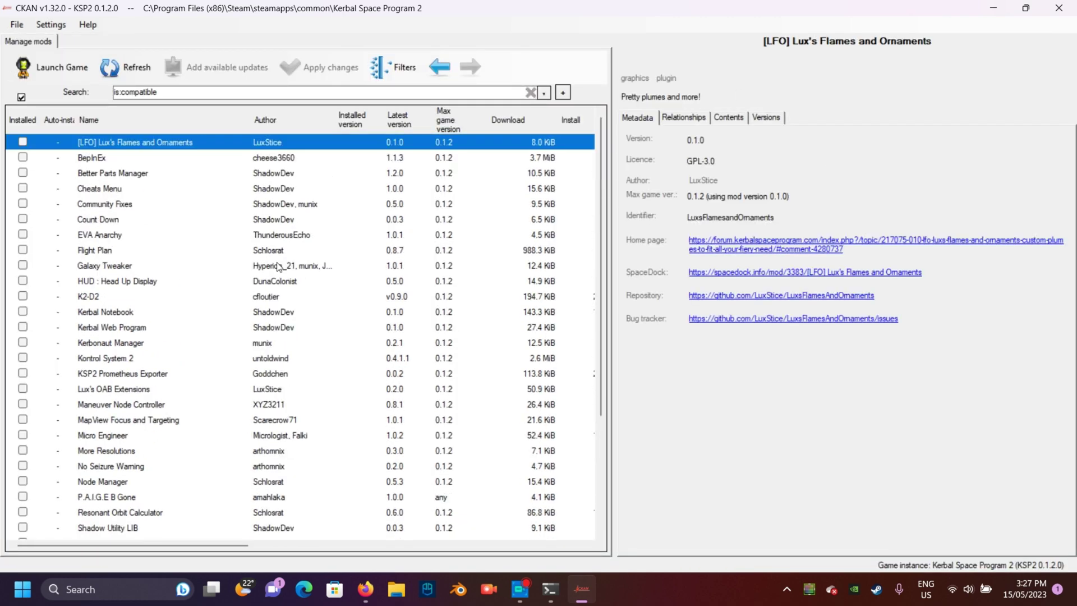
scroll(358, 277, "down", 3)
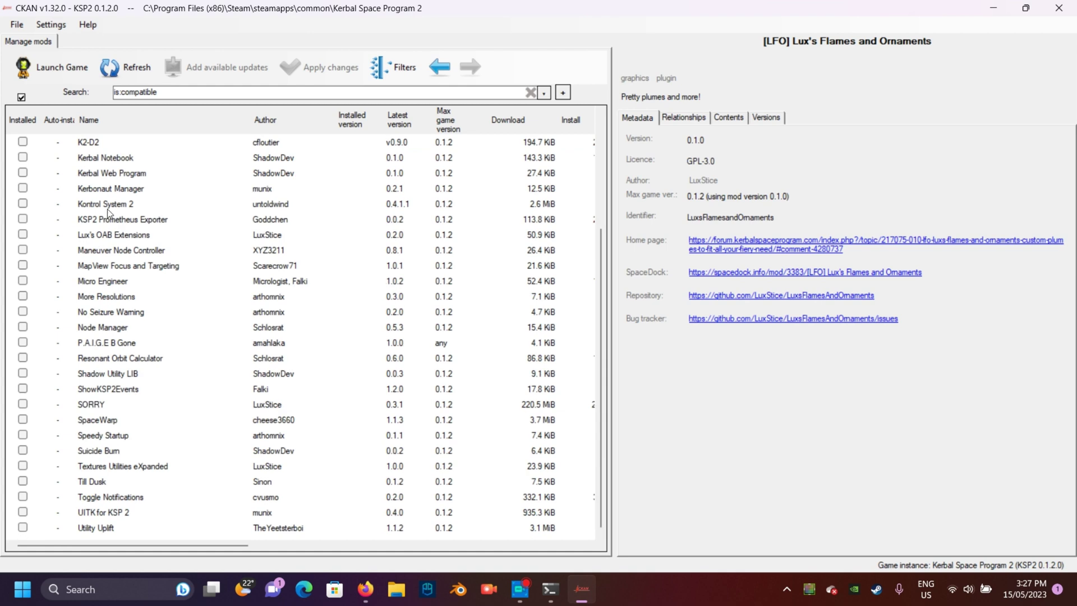
scroll(135, 333, "up", 3)
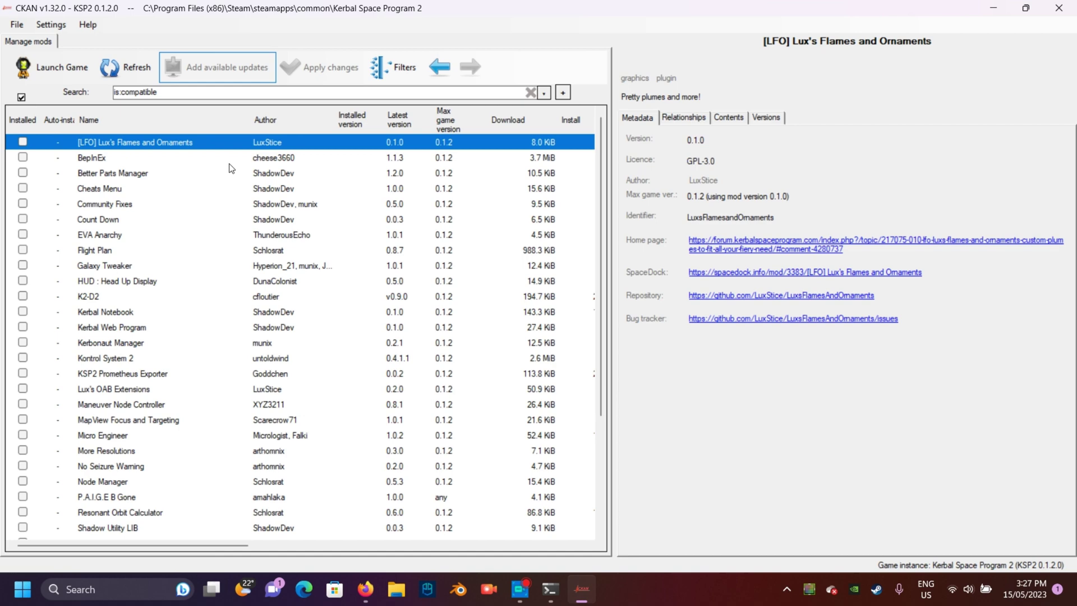
scroll(176, 211, "down", 2)
scroll(126, 269, "down", 1)
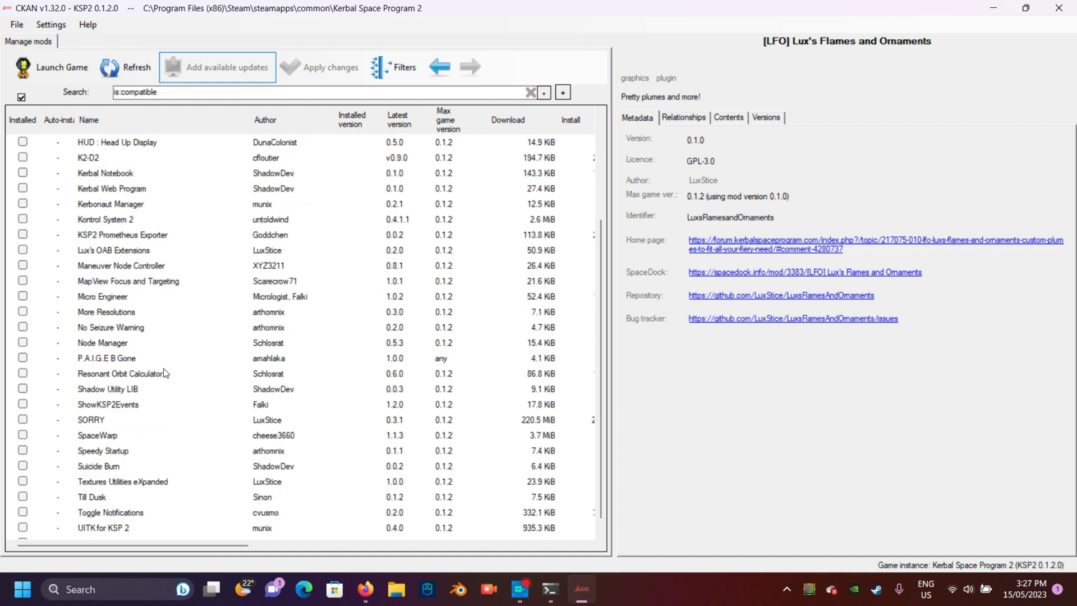
scroll(167, 371, "up", 3)
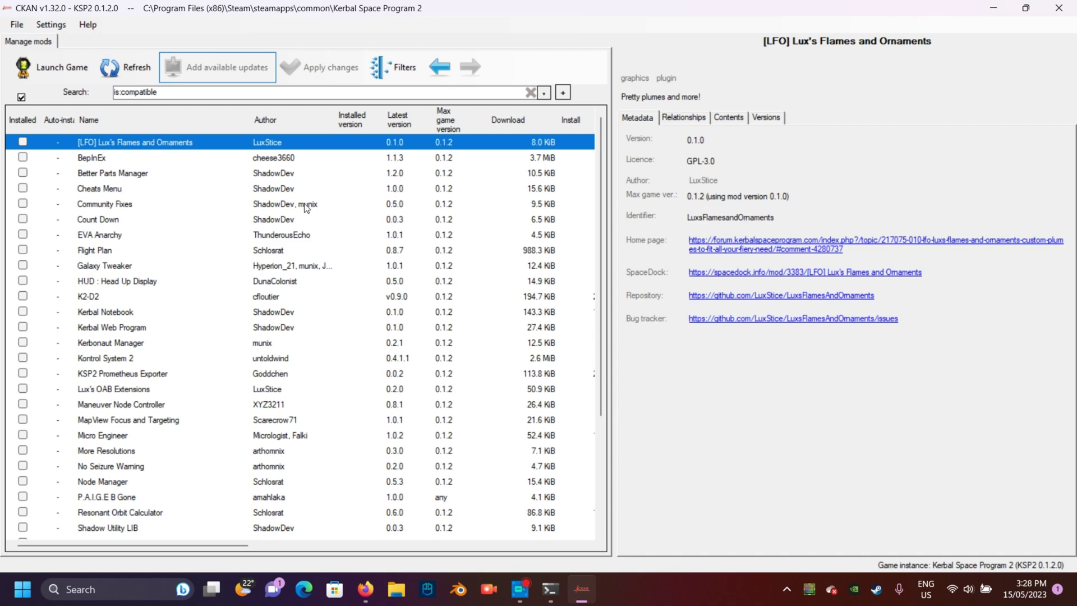
scroll(443, 292, "down", 3)
scroll(445, 296, "up", 3)
scroll(237, 299, "down", 3)
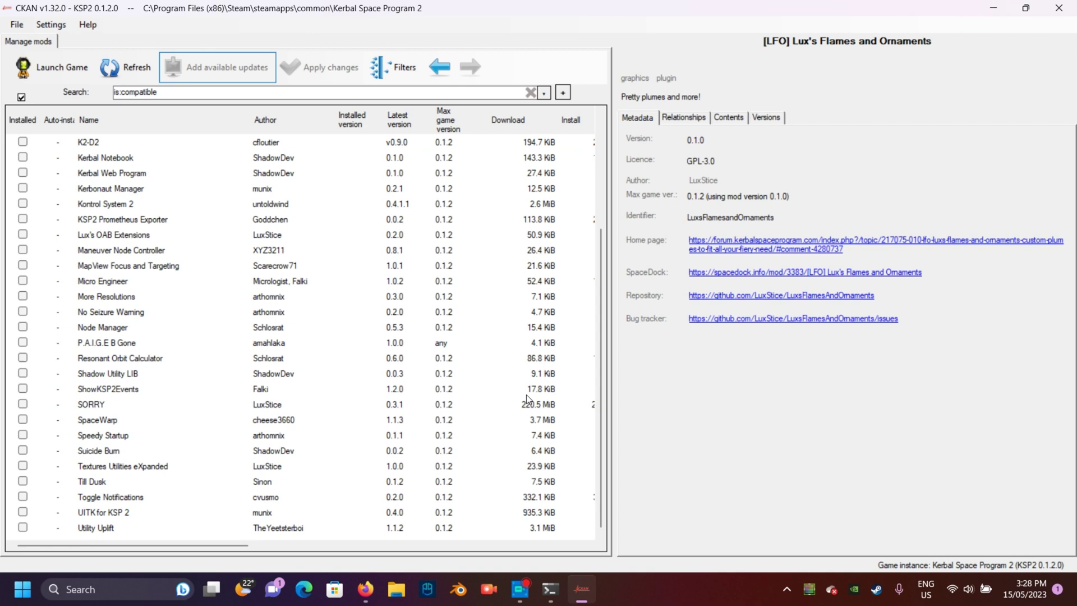